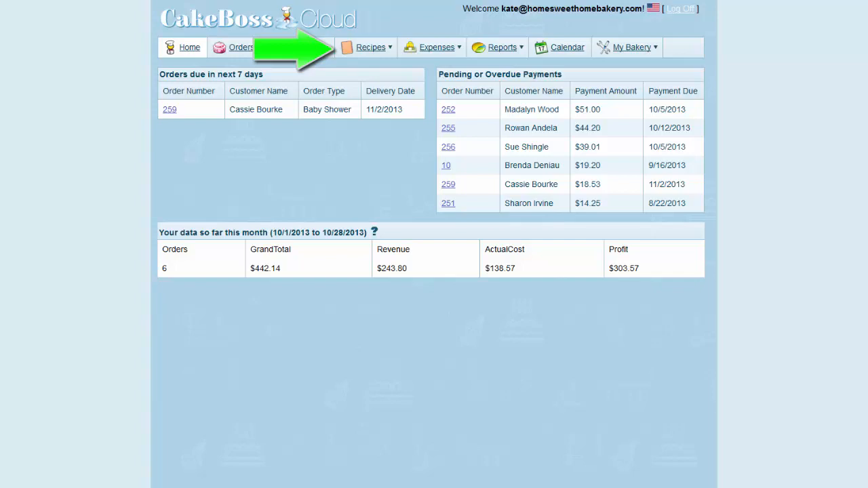
Make a copy of the brown sugar entry in the master ingredients
mouse_move(378, 49)
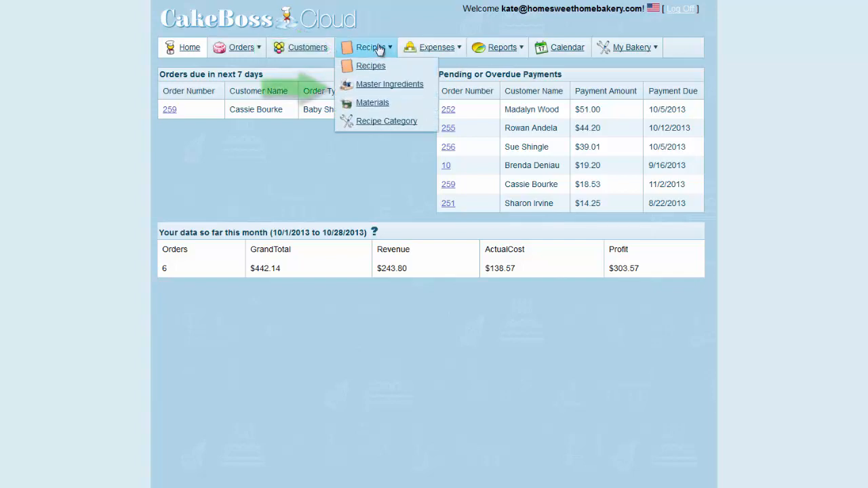
left_click(389, 85)
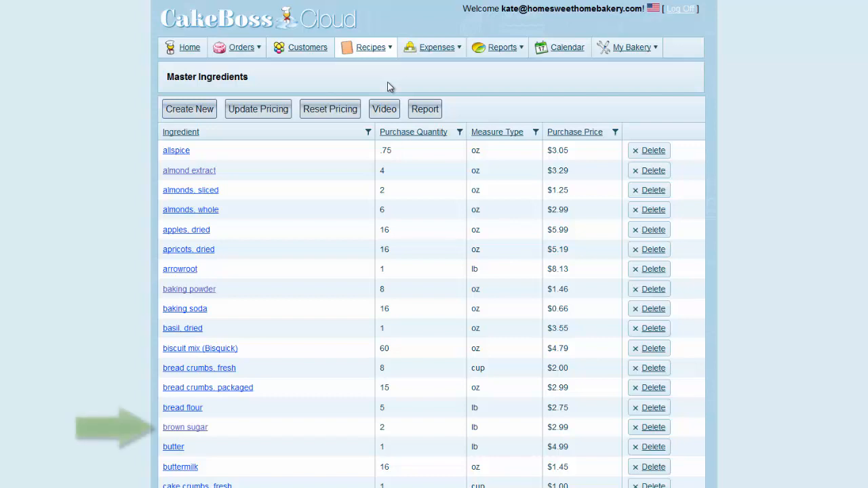
left_click(200, 430)
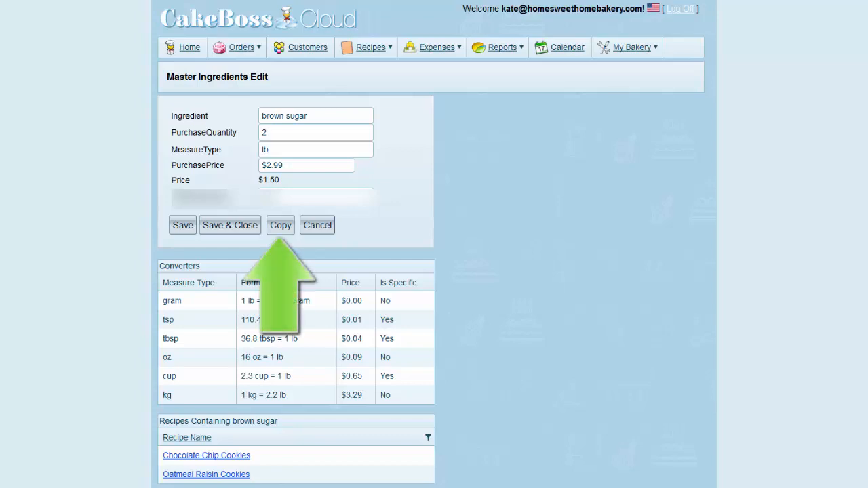
left_click(280, 226)
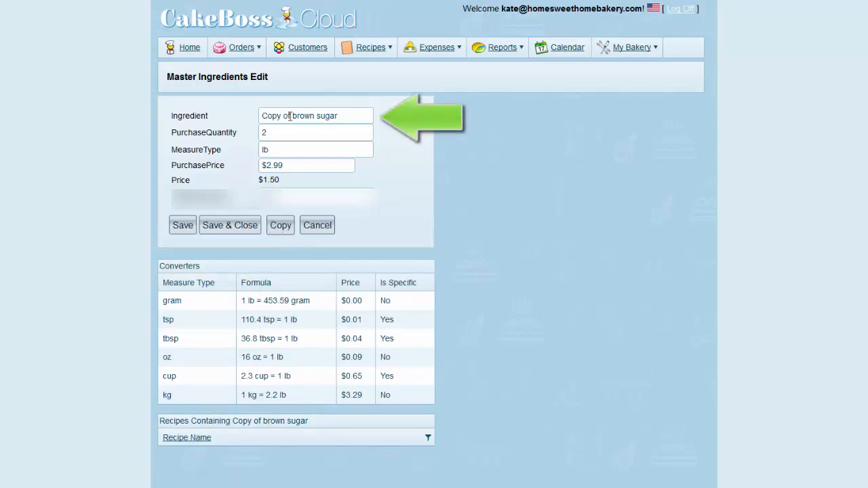
Rename the copied ingredient as Dark Brown Sugar
left_click_drag(340, 120, 233, 113)
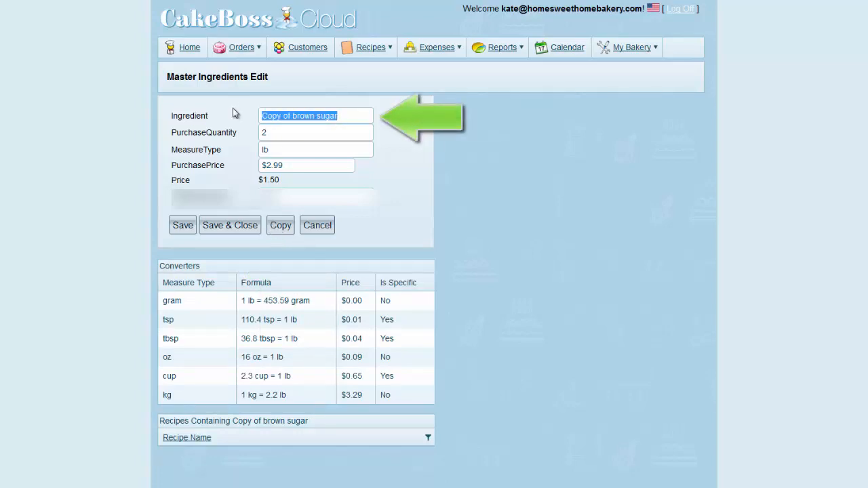
type("Dark Brown ")
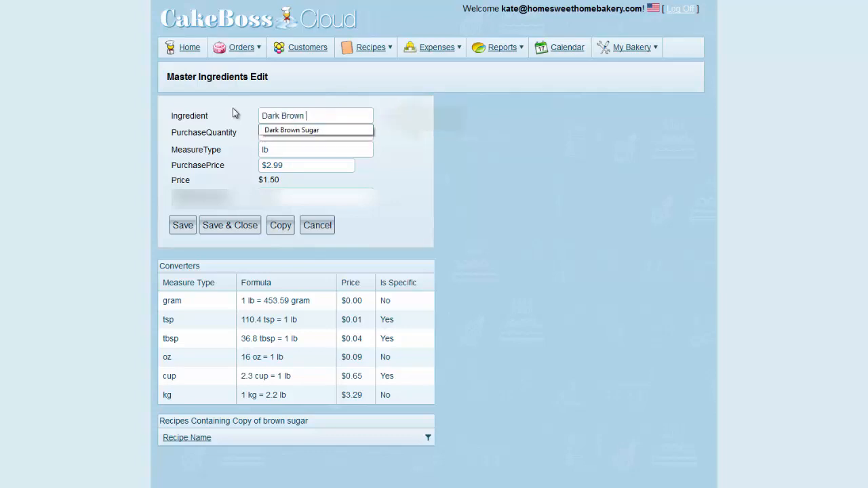
type("Sugar")
key("Tab")
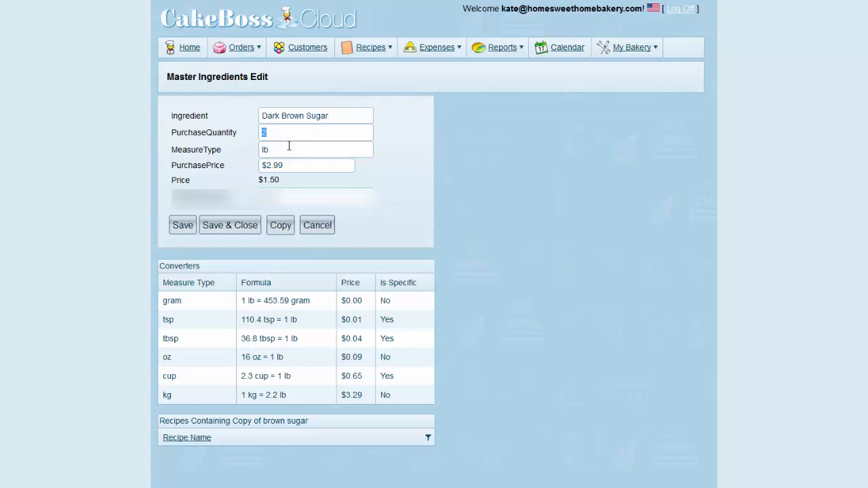
Set the Dark Brown Sugar purchase price to 3.59 and save the ingredient
left_click(285, 166)
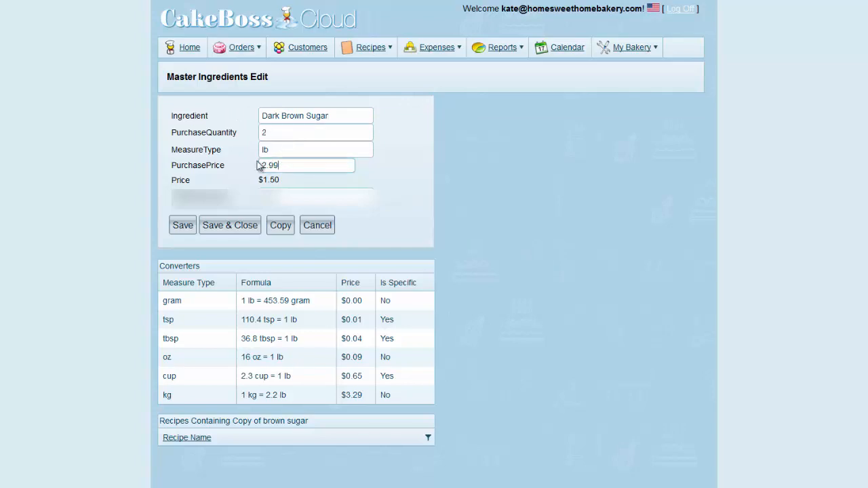
double_click(291, 168)
type("3.59")
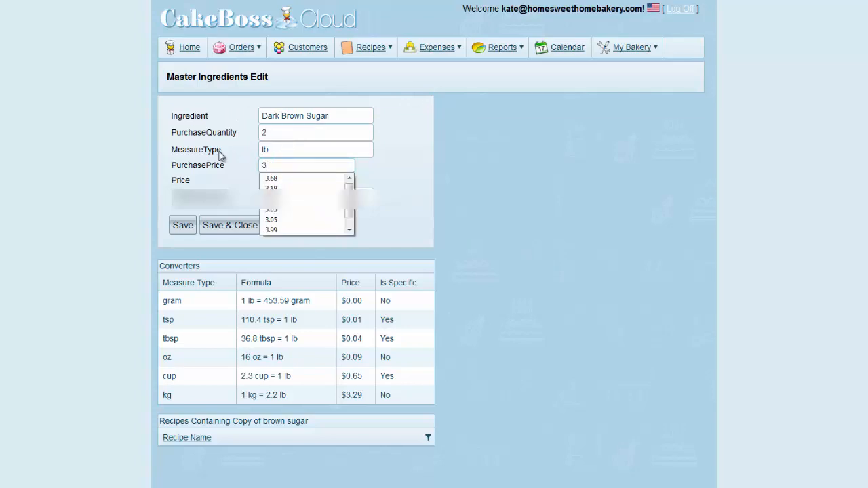
left_click(185, 229)
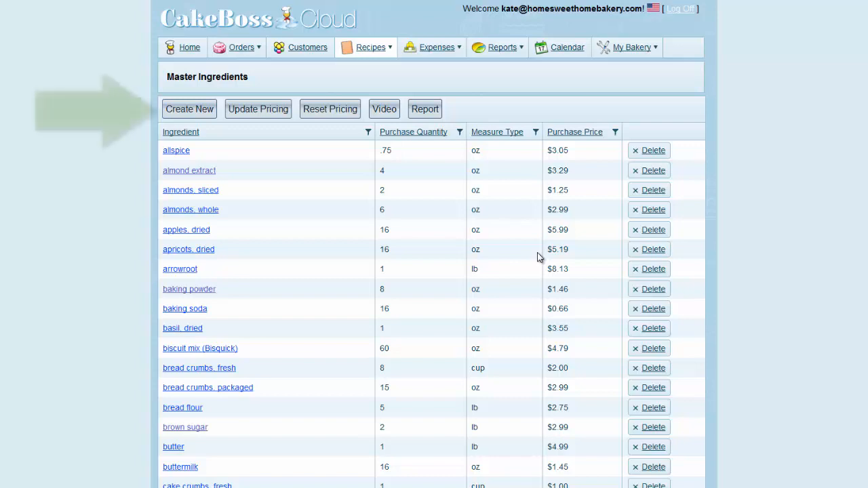
Create a master ingredient named Orange Juice with purchase quantity 48, measure type oz and purchase price 4.90
left_click(190, 109)
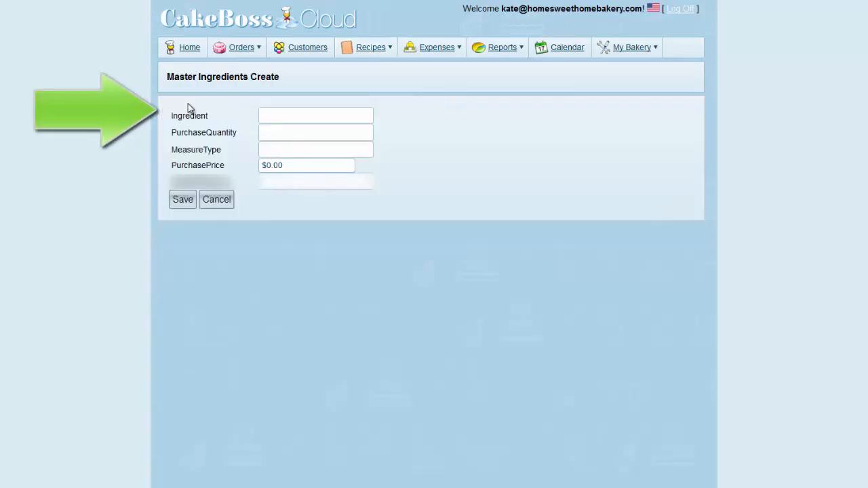
left_click(306, 120)
type("Ora")
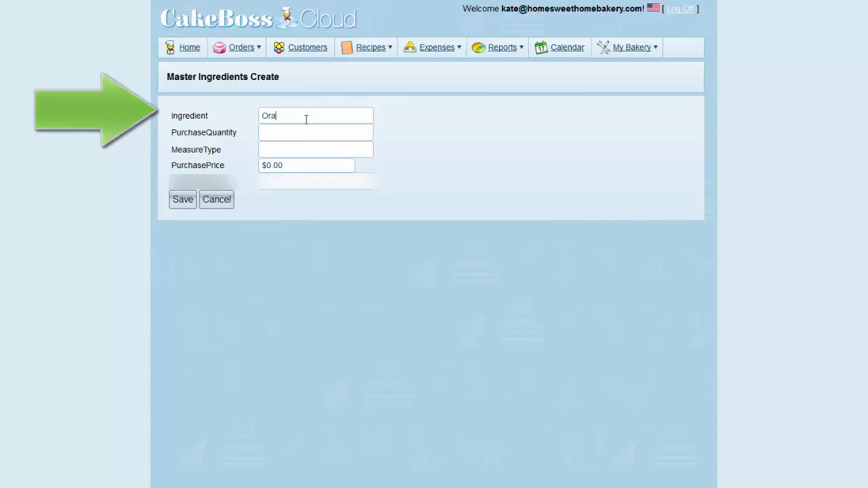
type("nge Juice")
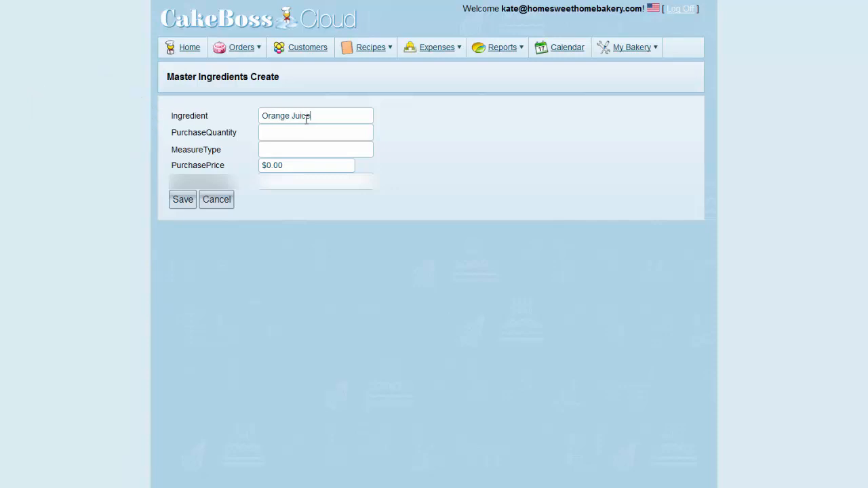
key("Tab")
type("48")
key("Tab")
type("oz")
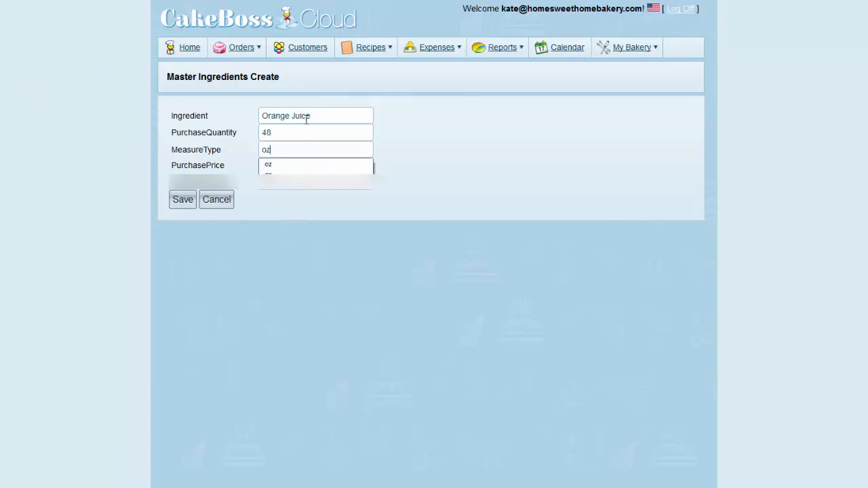
key("Tab")
type("4.90")
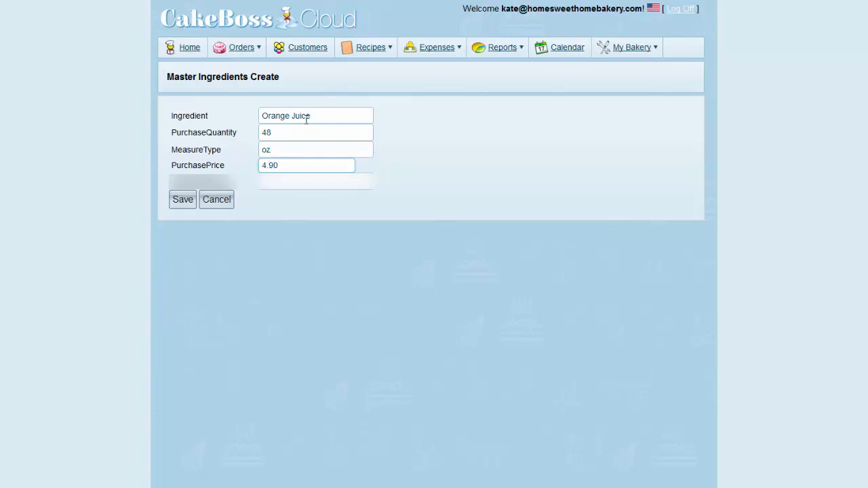
key("Return")
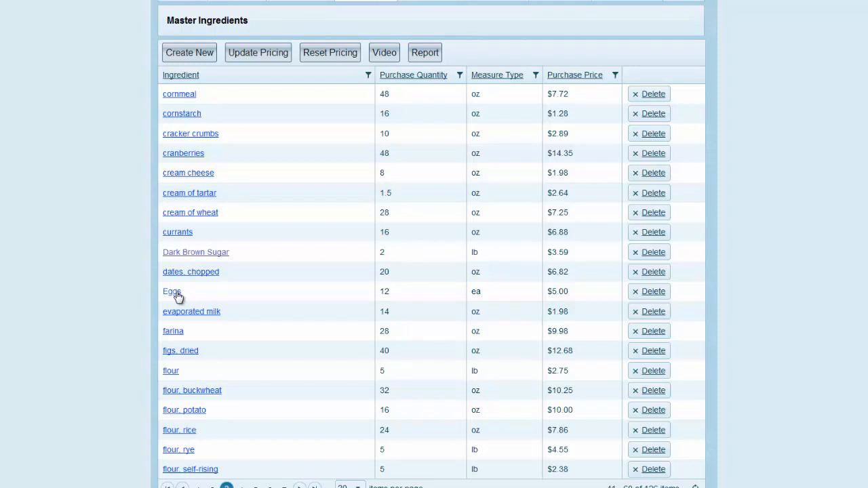
Edit the Eggs ingredient to purchase quantity 16, measure type oz and purchase price 5, and save it
left_click(172, 292)
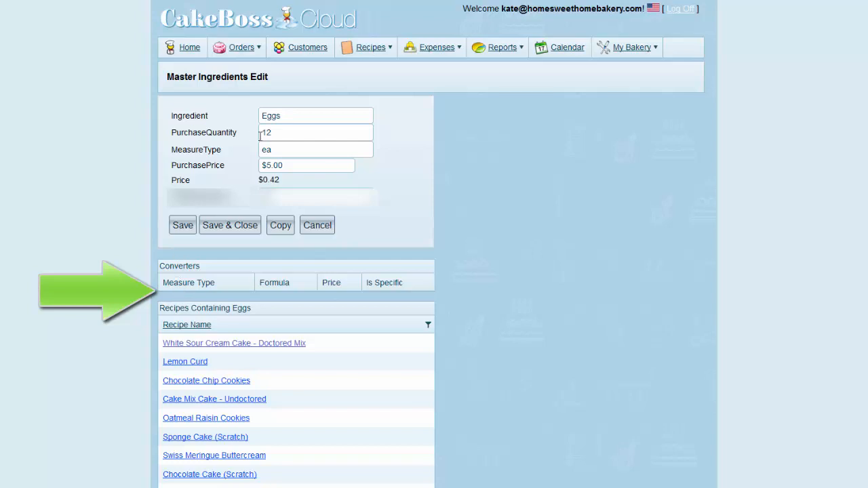
left_click_drag(282, 132, 246, 135)
type("16")
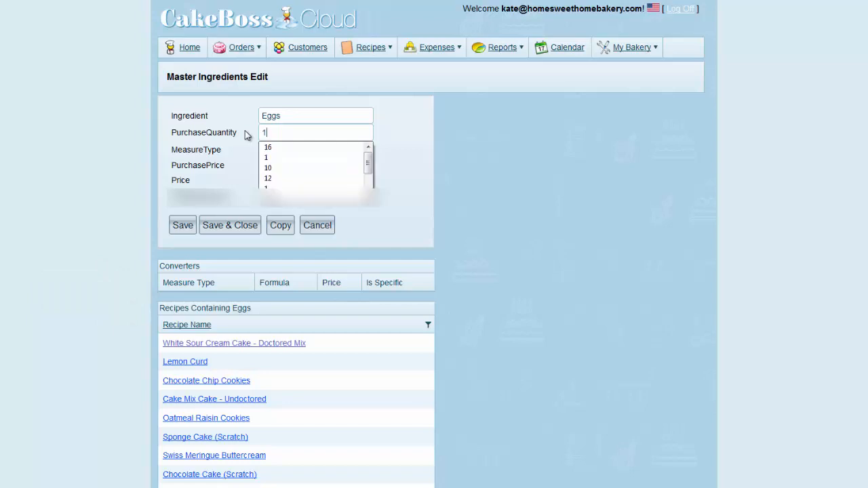
key("Tab")
type("oz")
key("Tab")
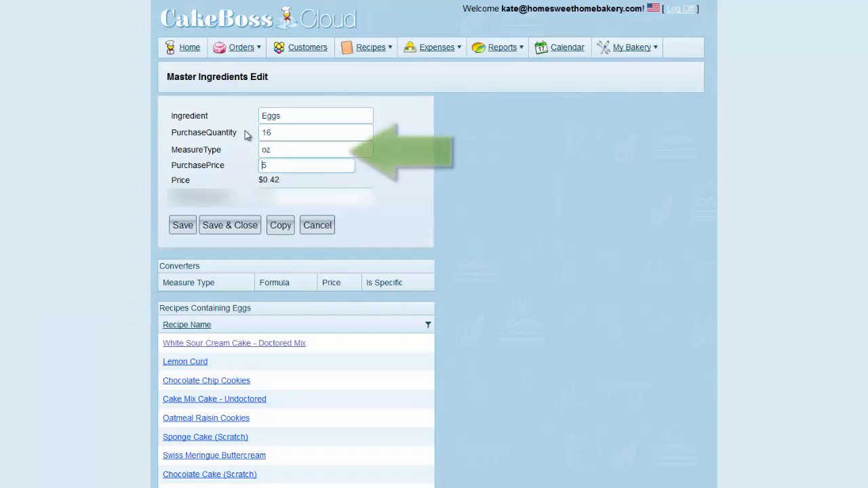
type("5")
left_click(183, 229)
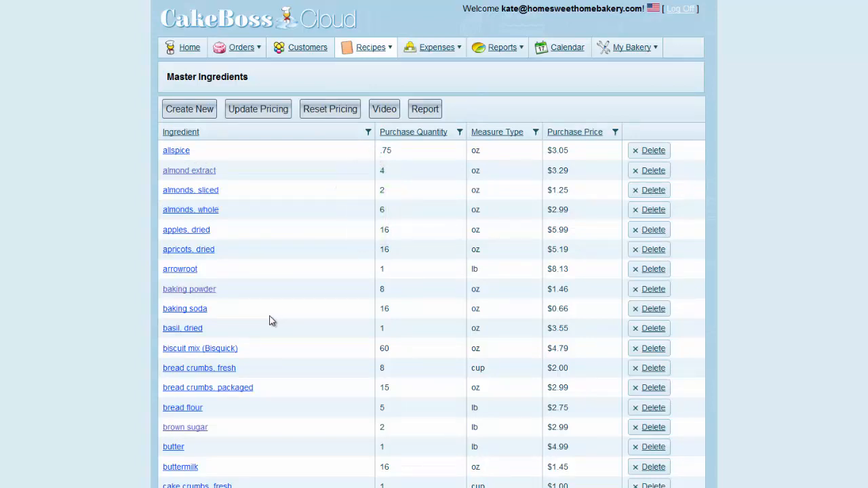
Filter the master ingredients list to ingredient names that contain "sugar"
left_click(369, 133)
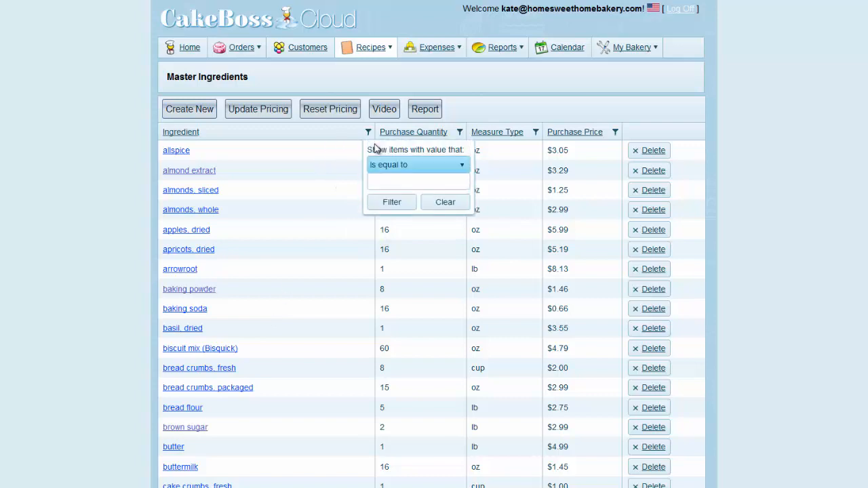
left_click(412, 173)
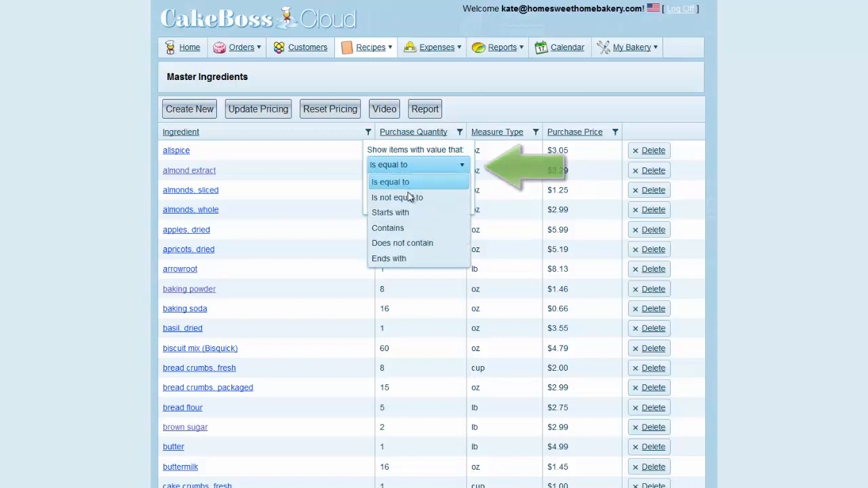
left_click(405, 230)
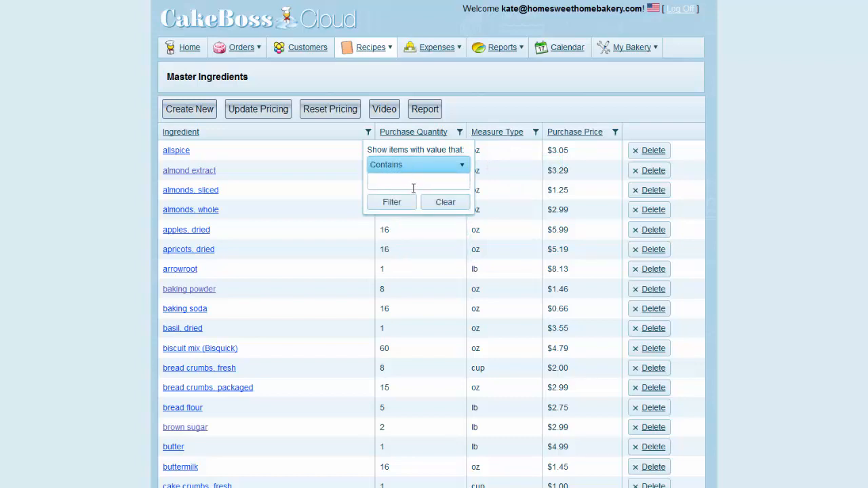
left_click(414, 179)
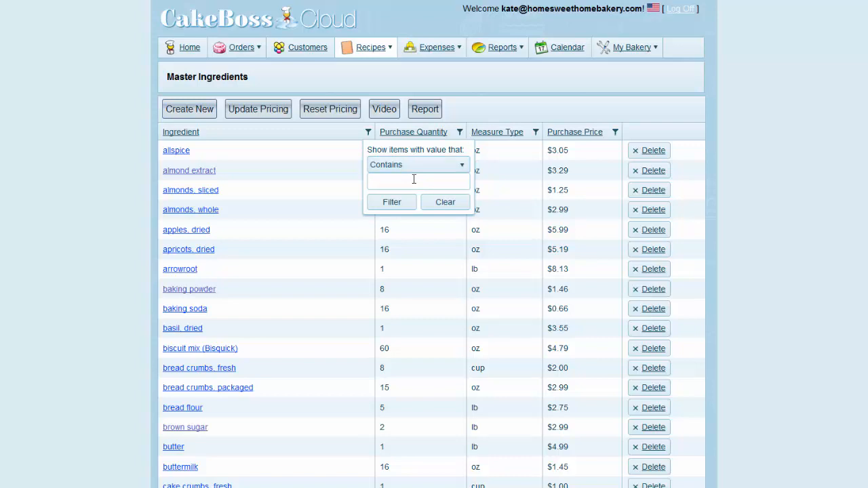
type("sugar")
left_click(400, 204)
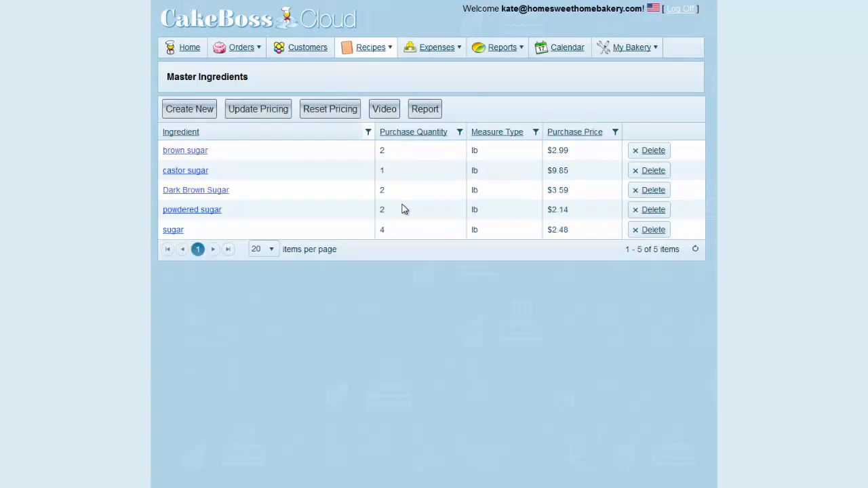